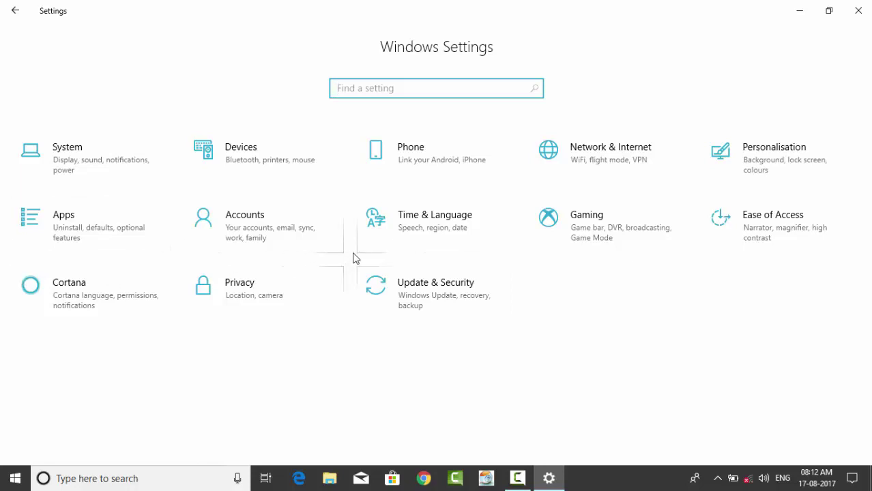
- Check the Windows Update page under Update & Security, and close Windows Settings
click(425, 299)
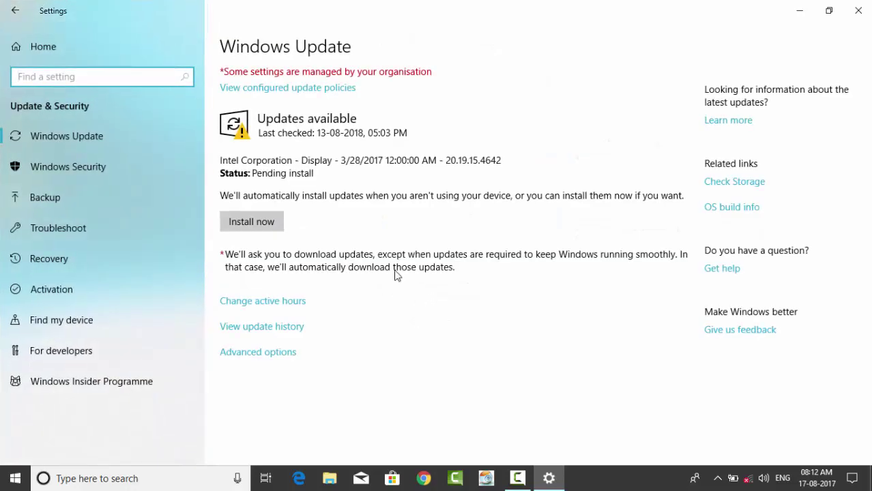
click(15, 11)
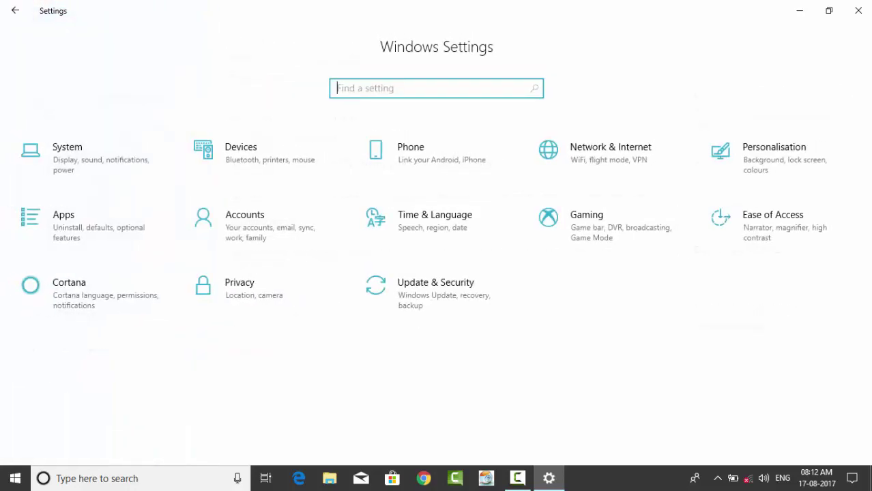
click(857, 12)
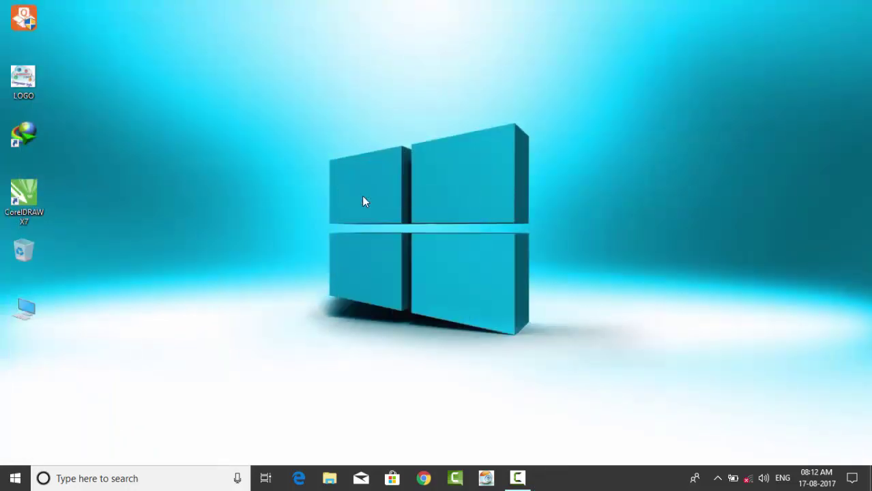
- Find Control Panel through a search for "contr" and open its Administrative Tools
click(15, 479)
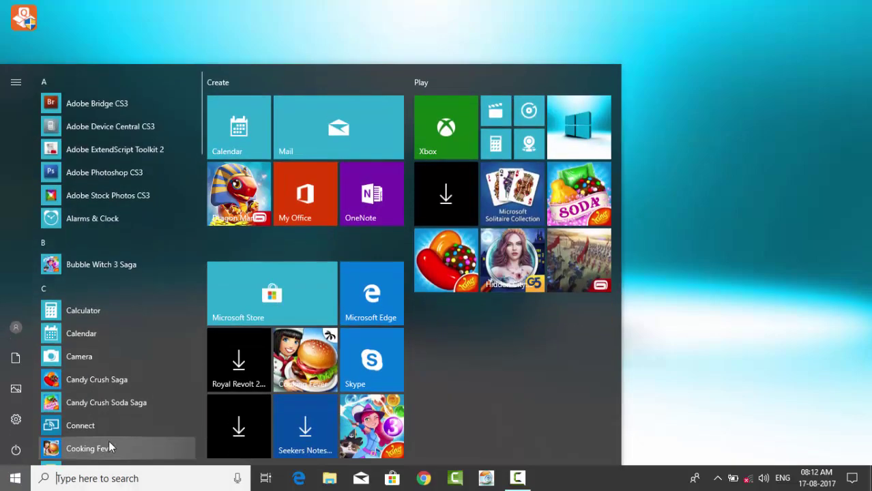
text(c)
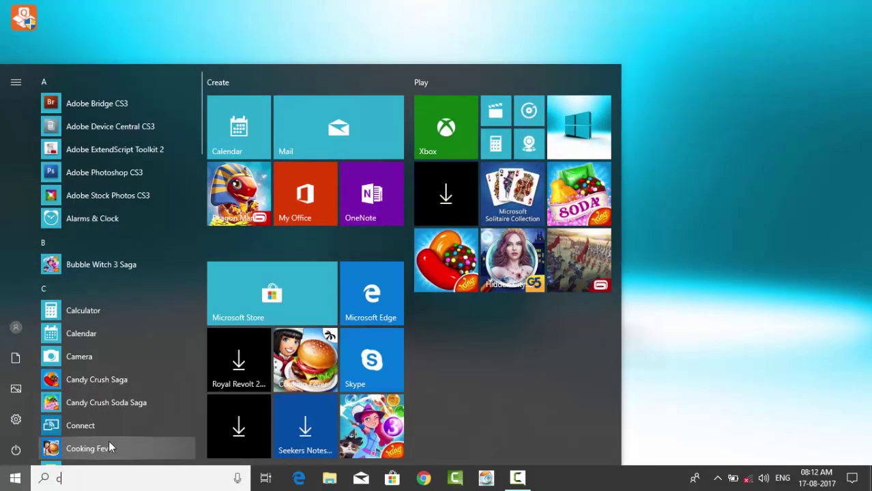
text(ontr)
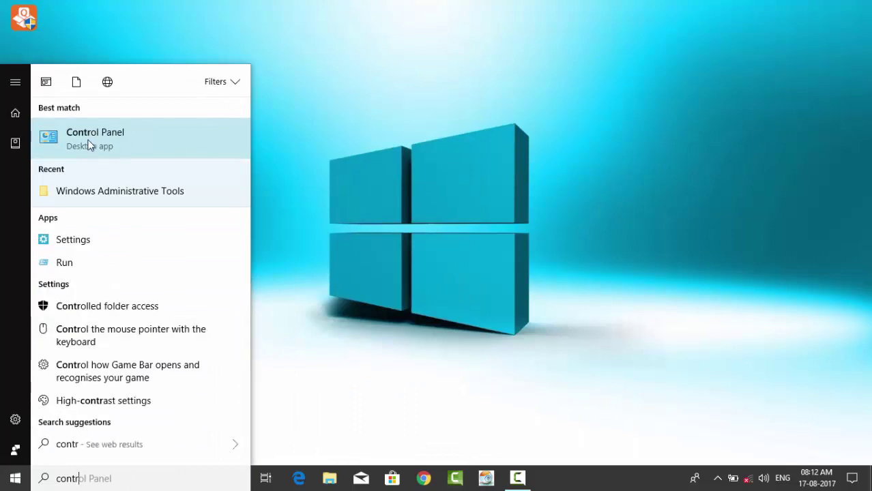
click(114, 141)
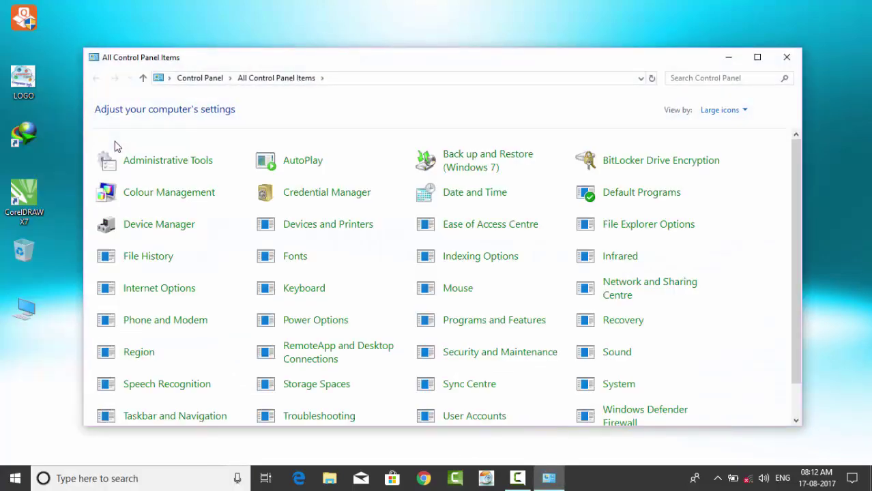
click(158, 170)
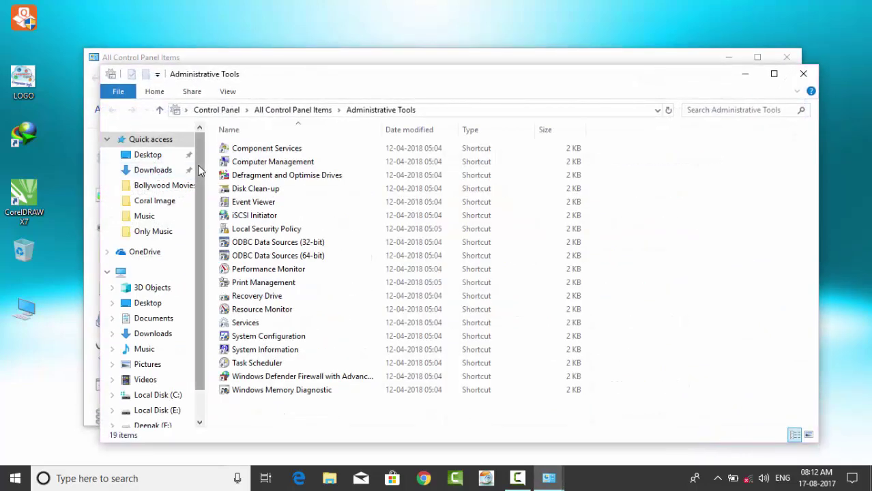
- Open Services from Administrative Tools and bring up the properties of the Windows Update service
click(247, 328)
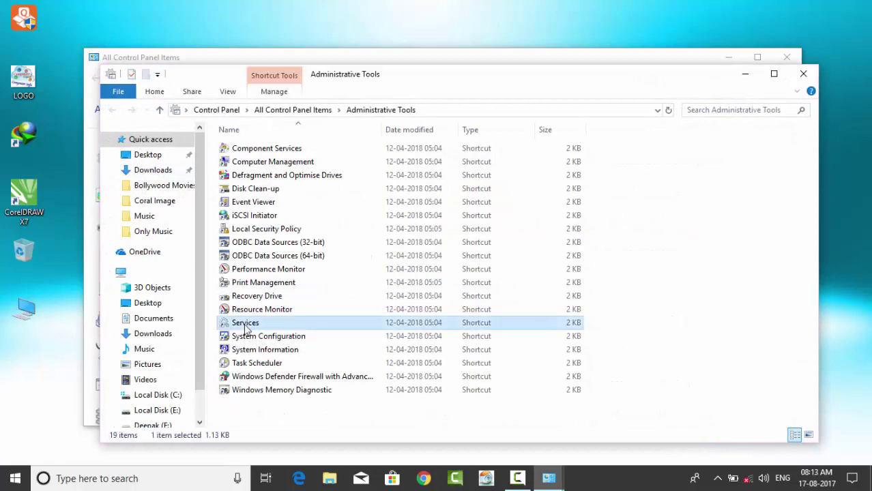
double_click(245, 325)
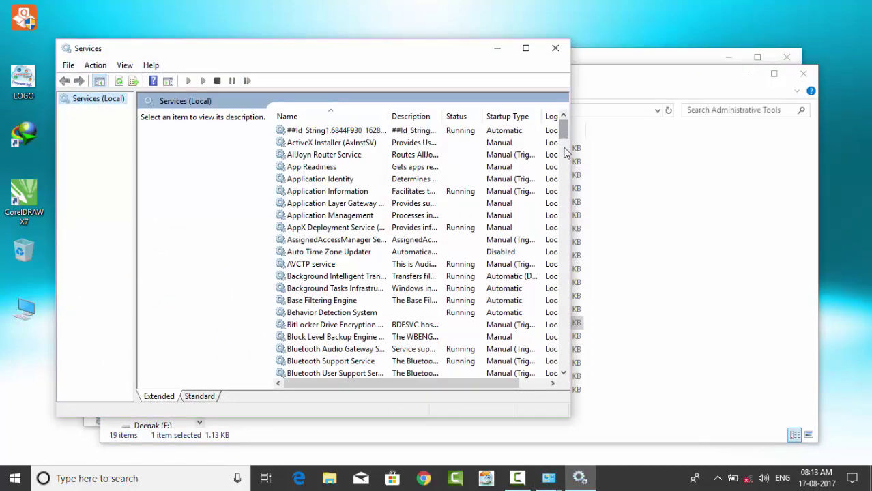
drag(563, 134, 562, 370)
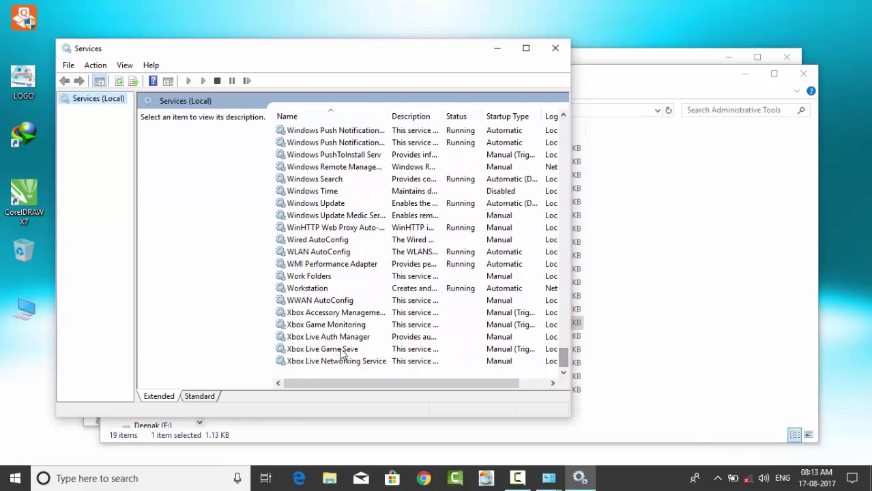
click(324, 207)
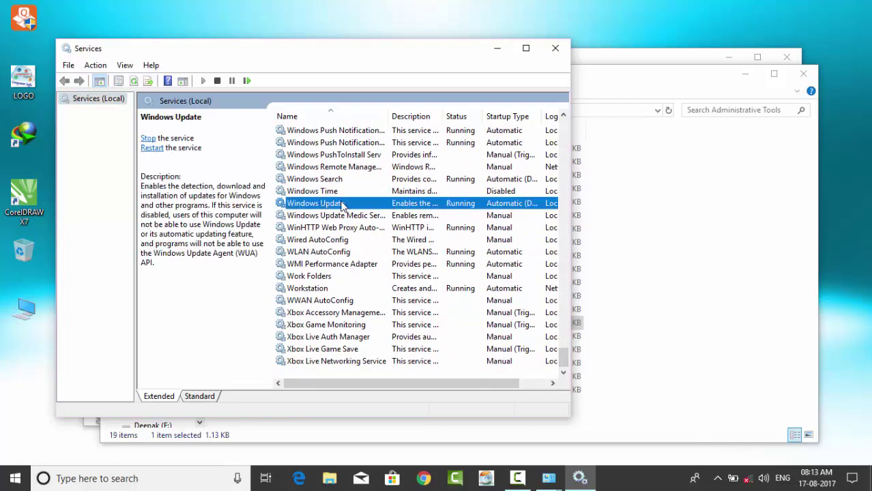
double_click(352, 204)
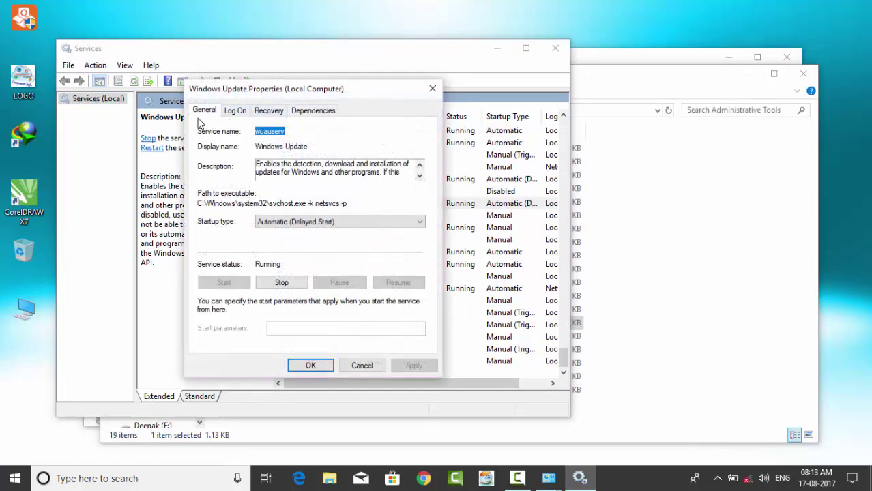
click(290, 222)
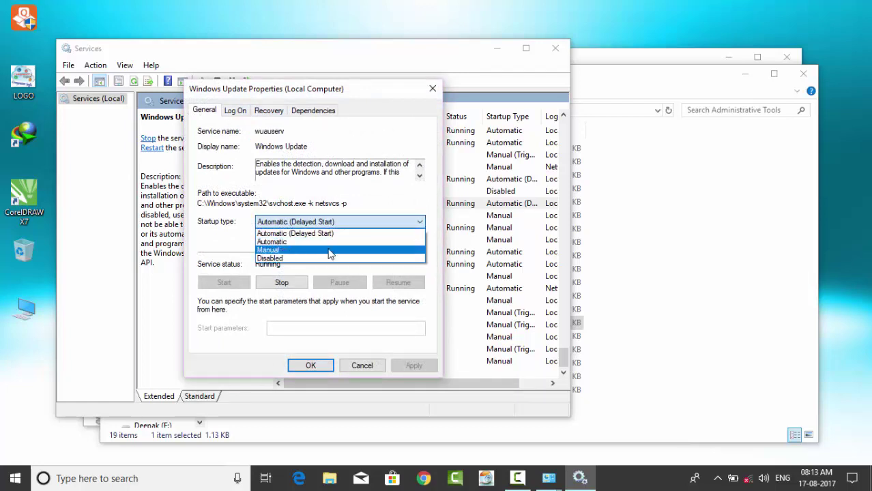
click(301, 250)
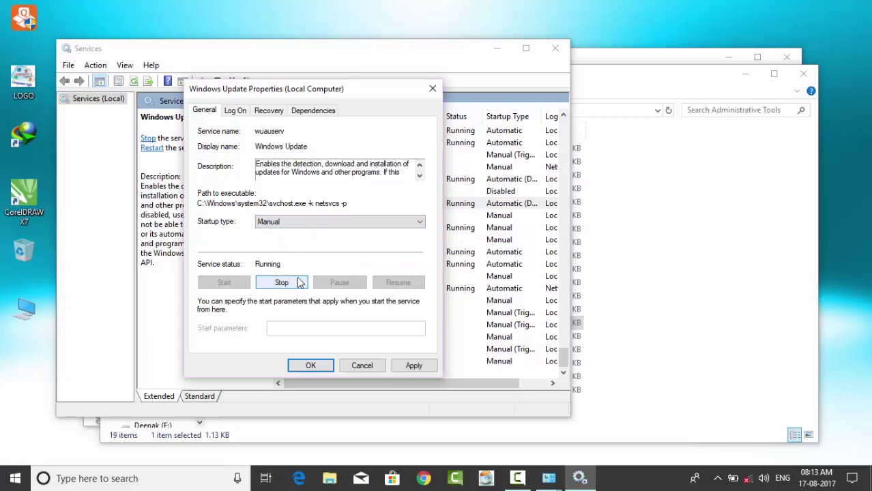
click(297, 227)
click(295, 236)
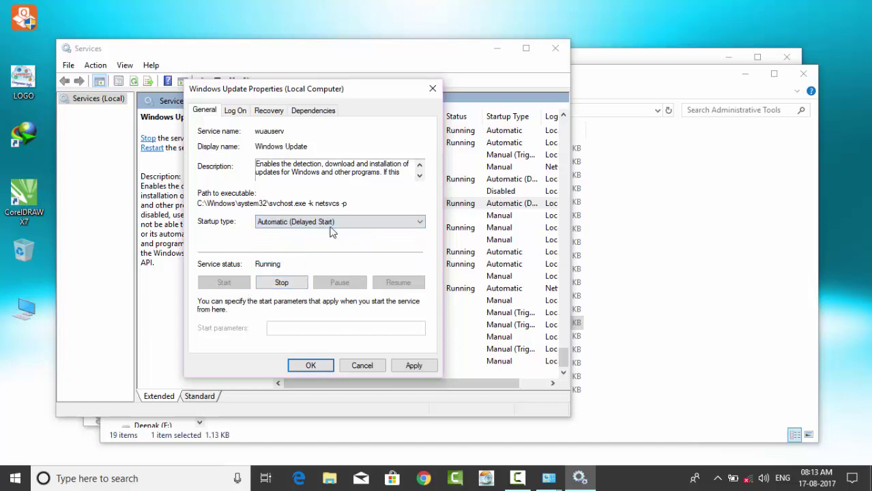
- Restart the Windows Update service with startup type Manual, apply the change, and close Services and Administrative Tools
click(281, 283)
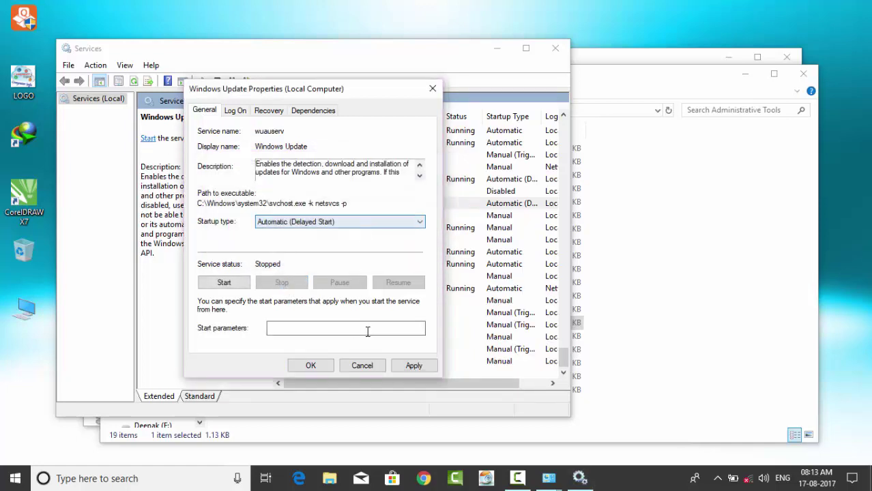
click(276, 222)
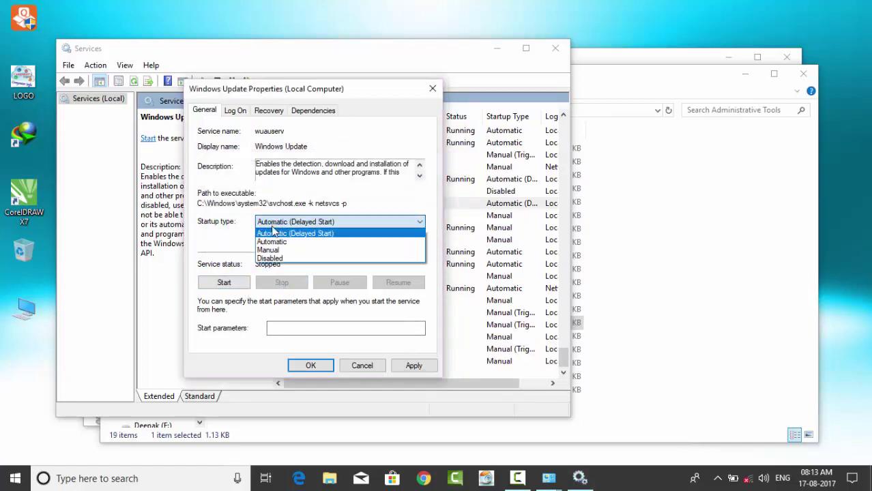
click(274, 249)
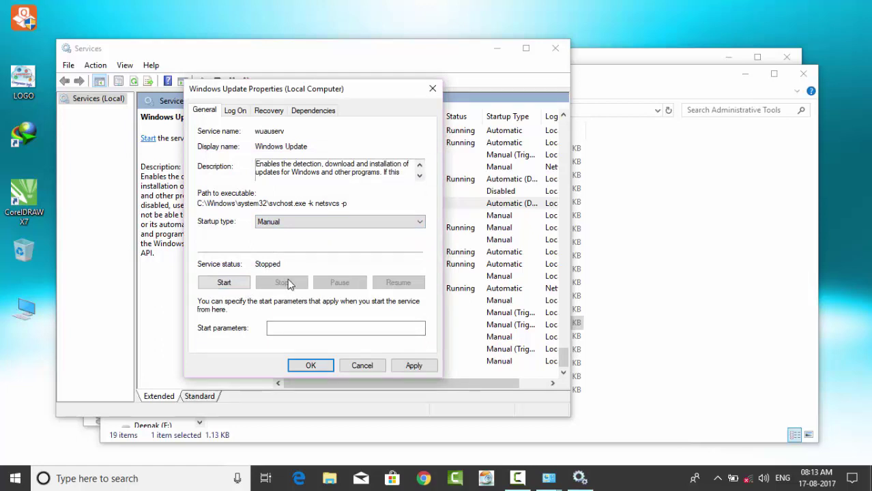
click(234, 283)
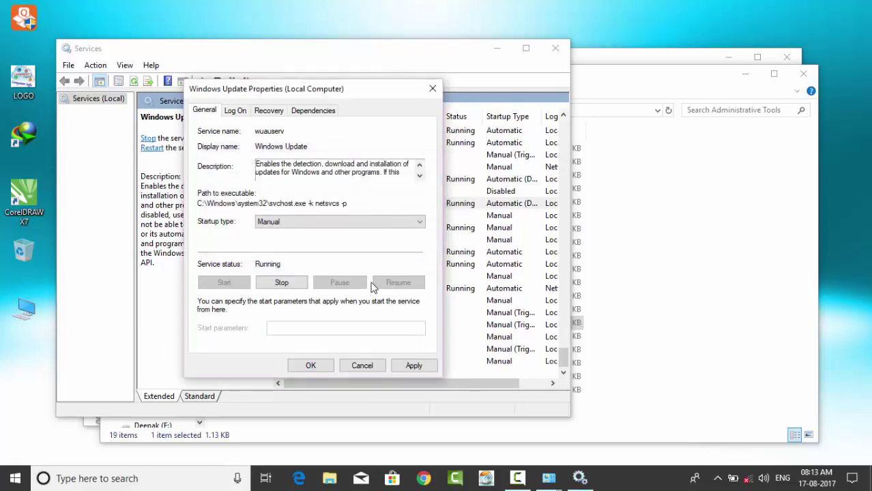
click(313, 223)
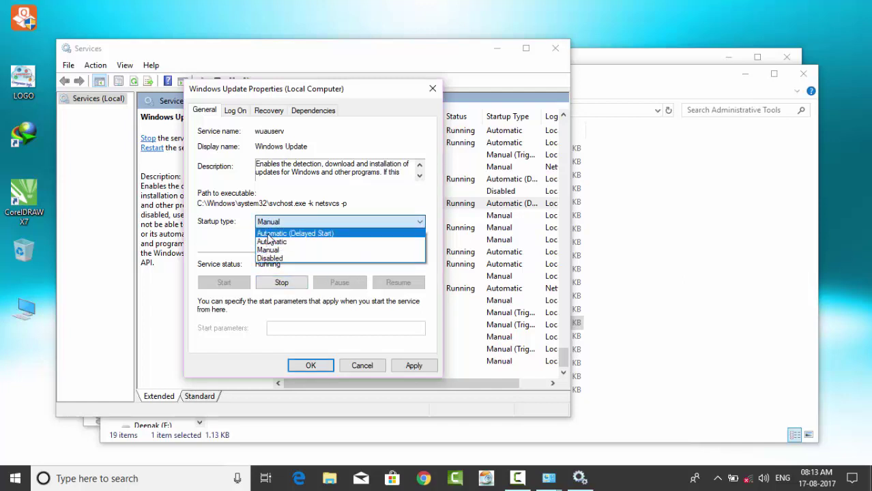
click(286, 223)
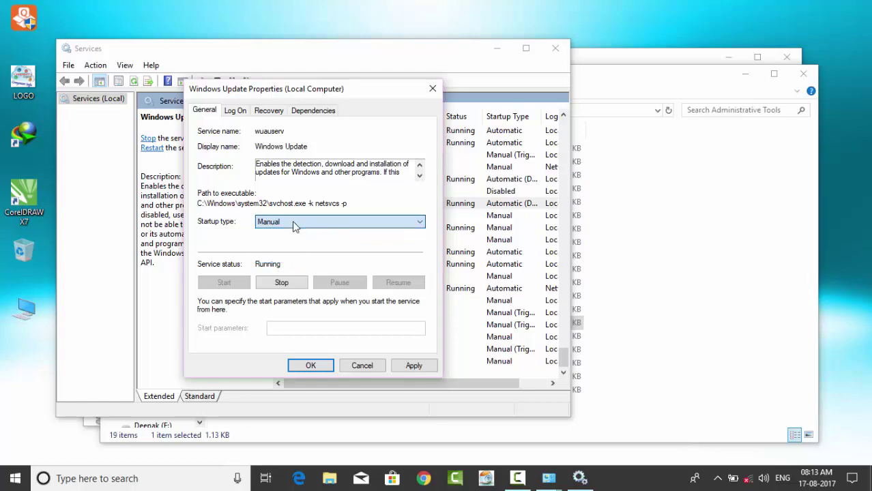
click(414, 368)
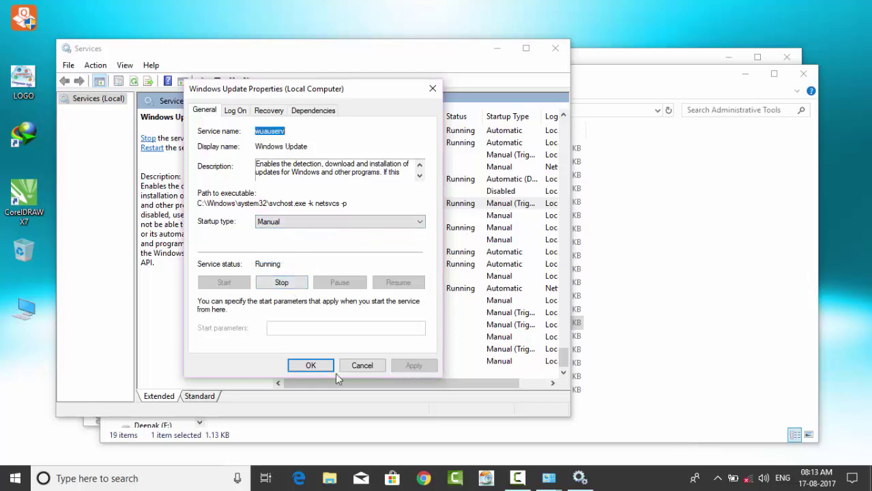
click(313, 364)
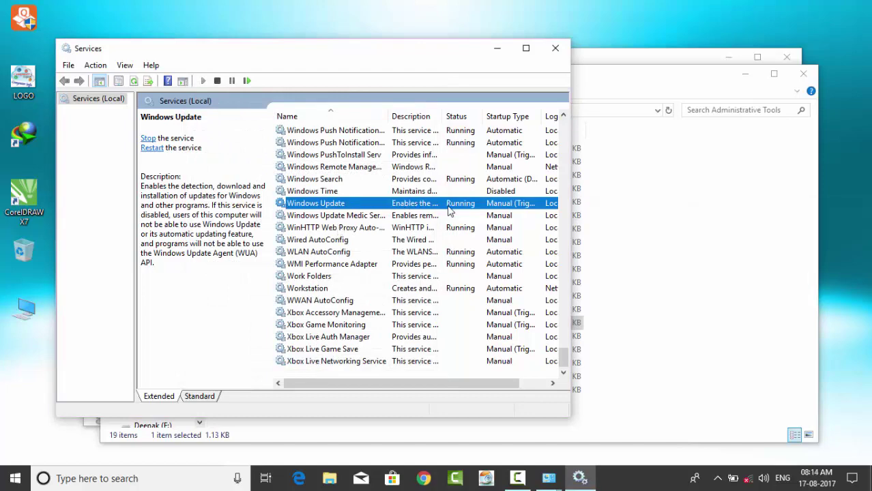
click(556, 51)
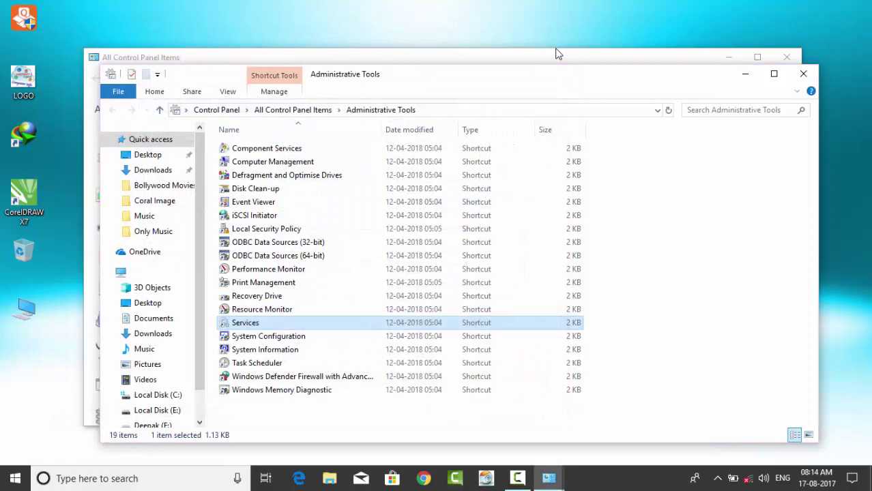
click(805, 74)
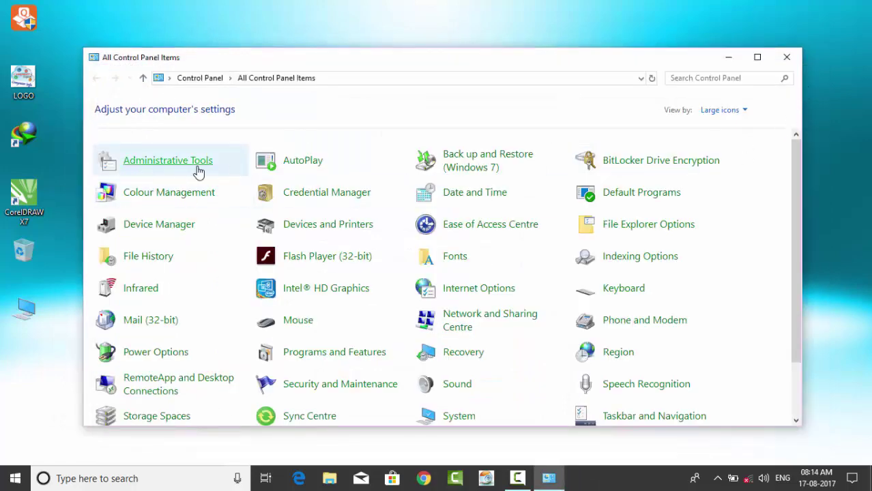
- Reopen Services from Administrative Tools and display the Windows Update service's properties again
click(156, 169)
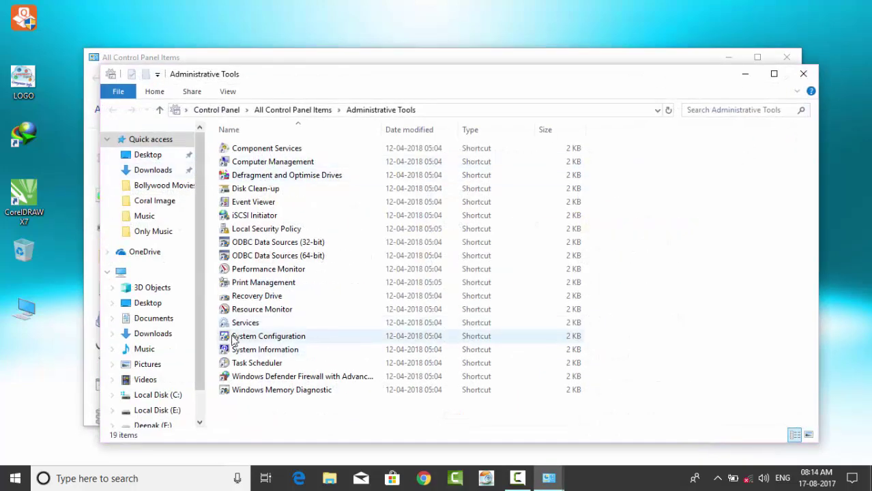
click(236, 325)
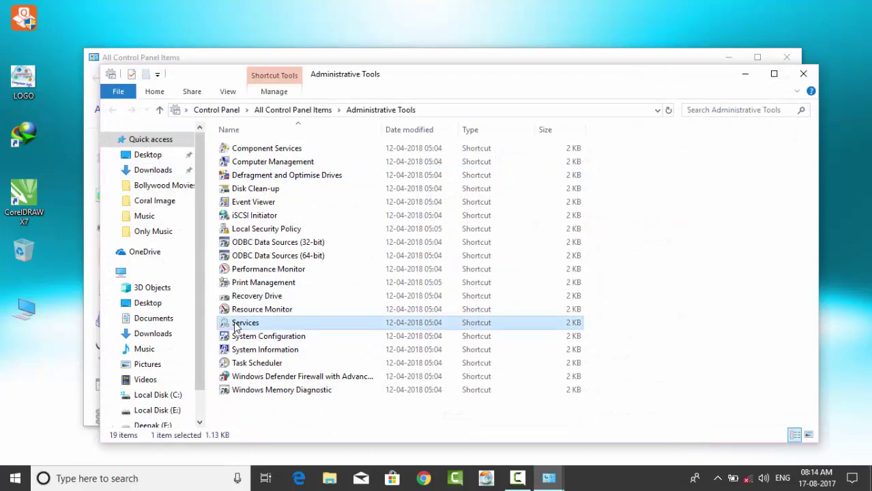
double_click(236, 326)
scroll(446, 314, down, 20)
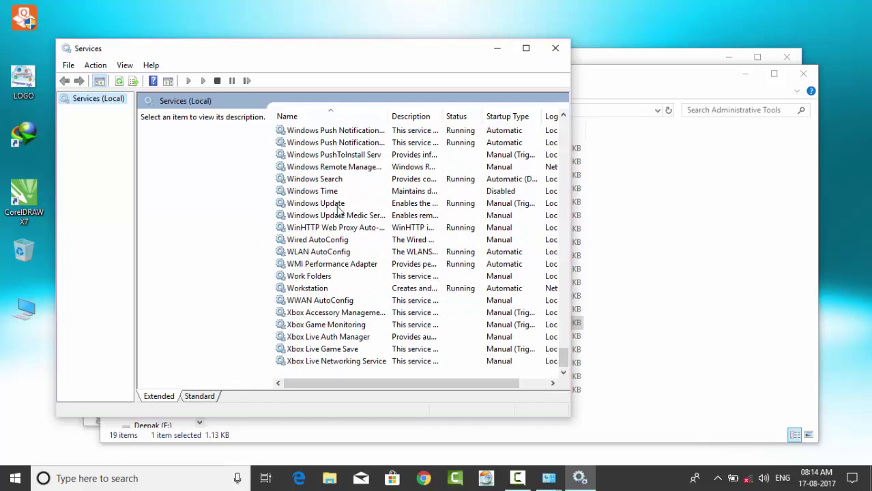
double_click(316, 203)
click(286, 221)
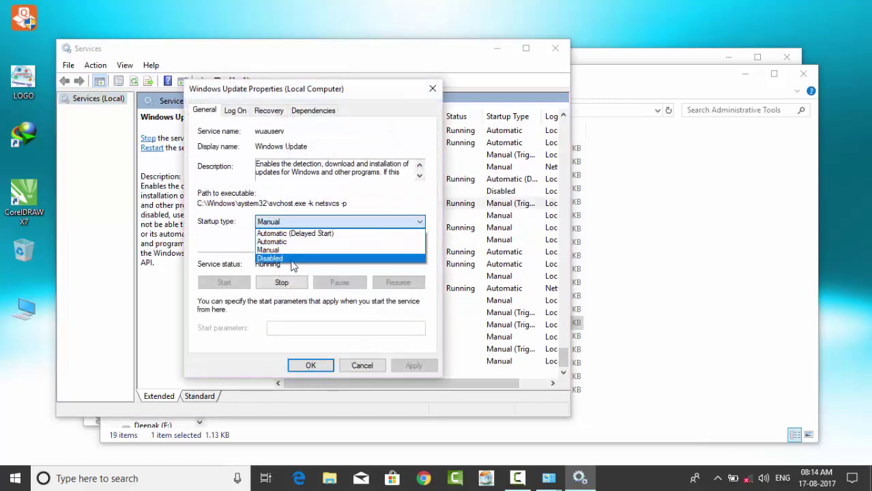
click(291, 259)
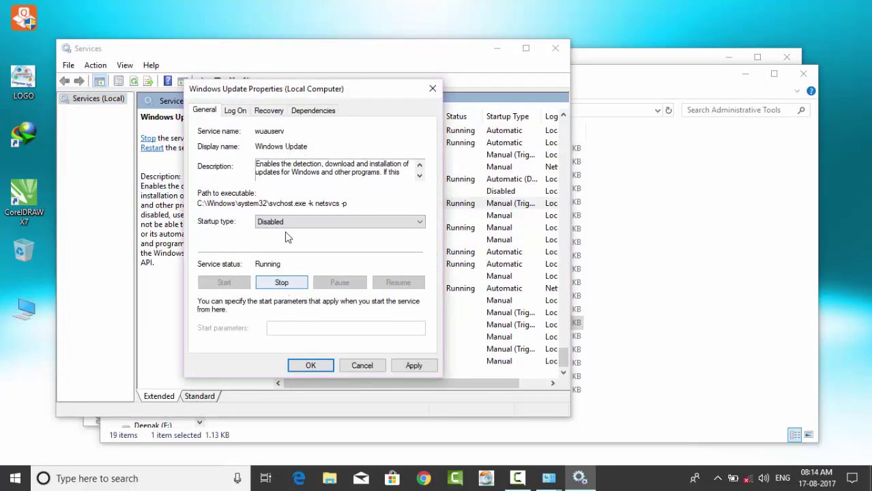
click(287, 223)
click(287, 248)
- Stop and restart the Windows Update service, and apply Disabled as its startup type
click(281, 284)
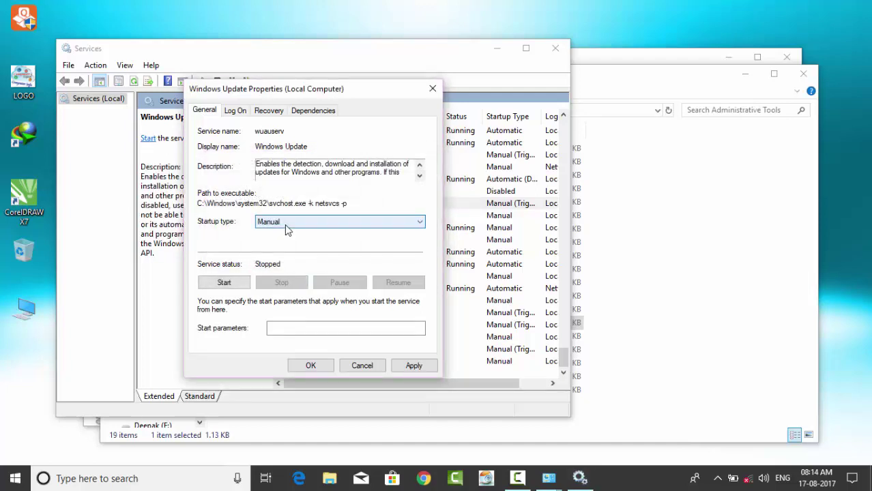
click(284, 222)
click(280, 258)
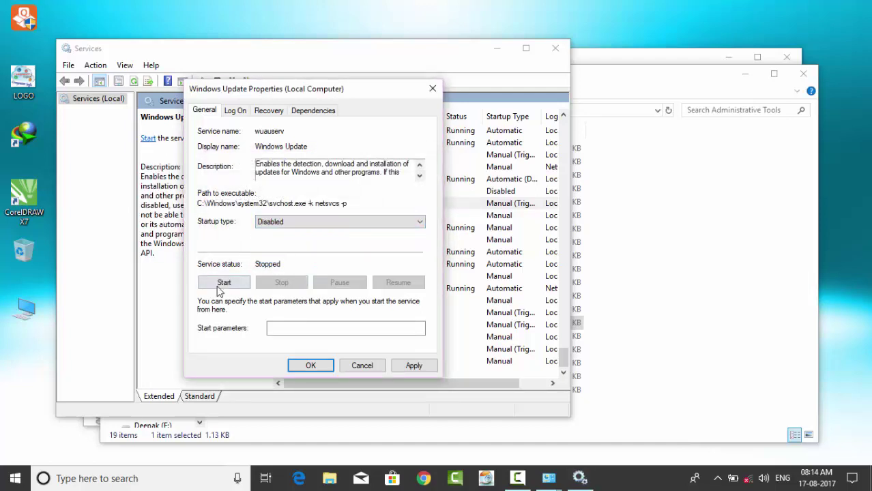
click(219, 284)
click(322, 249)
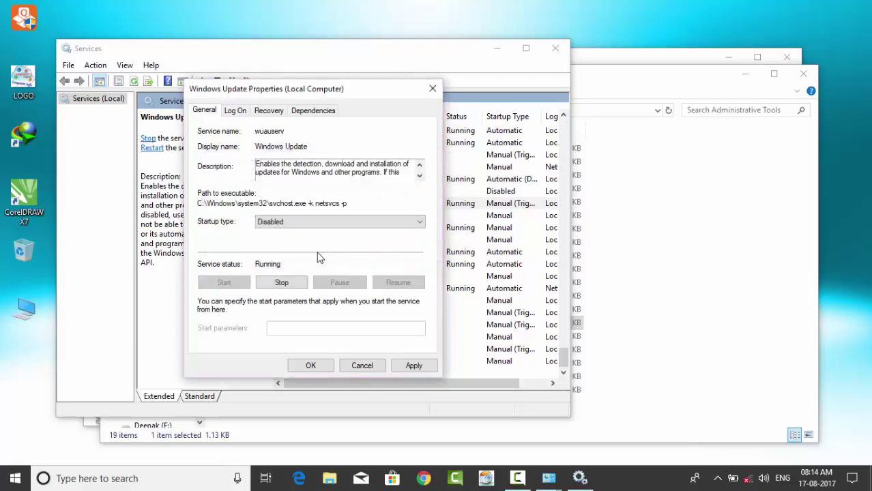
click(411, 366)
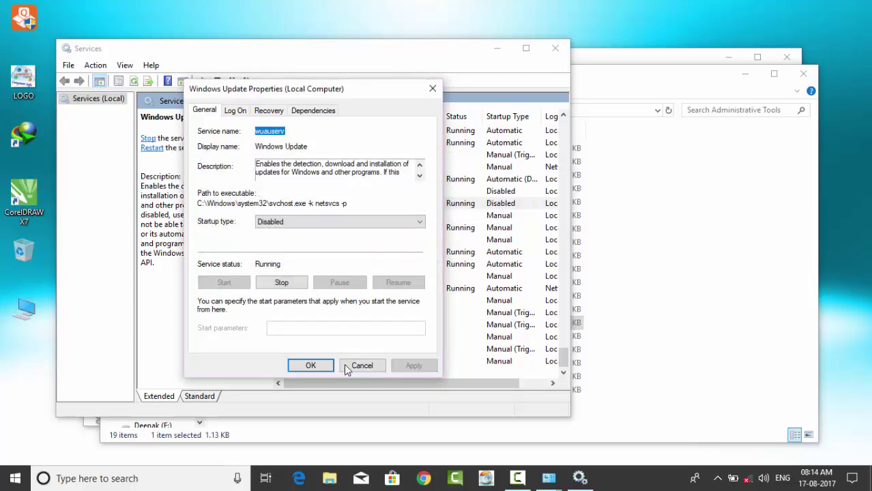
- Confirm the Windows Update service's properties and close all Services and Administrative Tools windows, refreshing the desktop
click(324, 369)
click(555, 49)
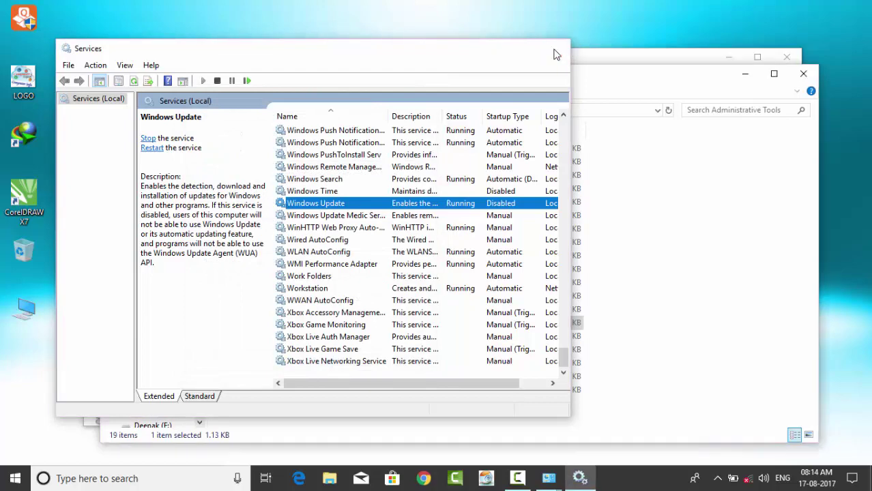
click(802, 73)
click(787, 57)
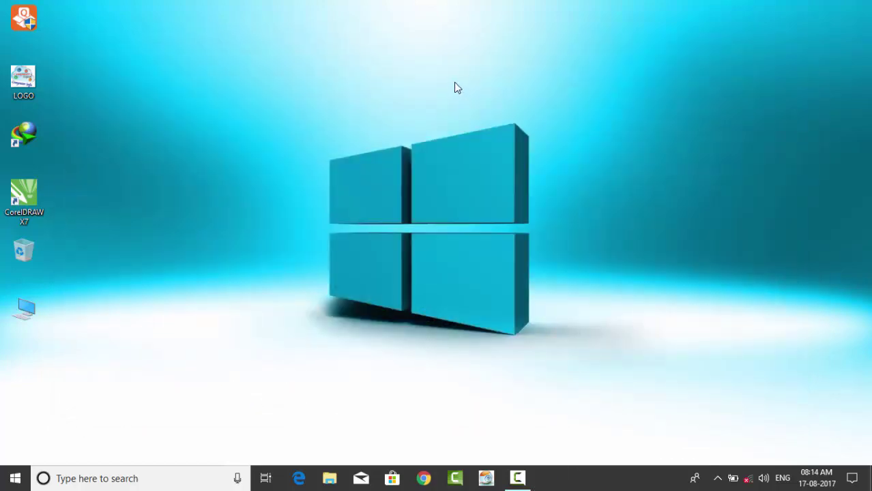
right_click(454, 81)
click(485, 120)
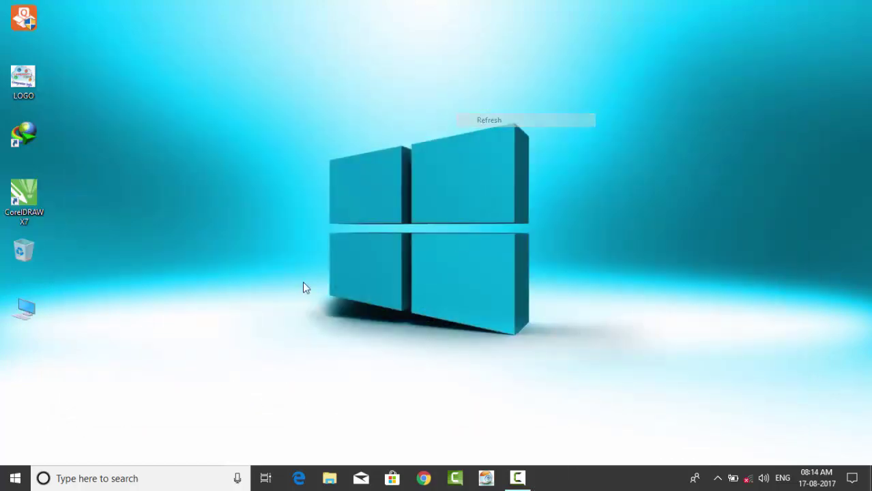
- Open Settings and go to the Windows Update page under Update & Security
click(5, 475)
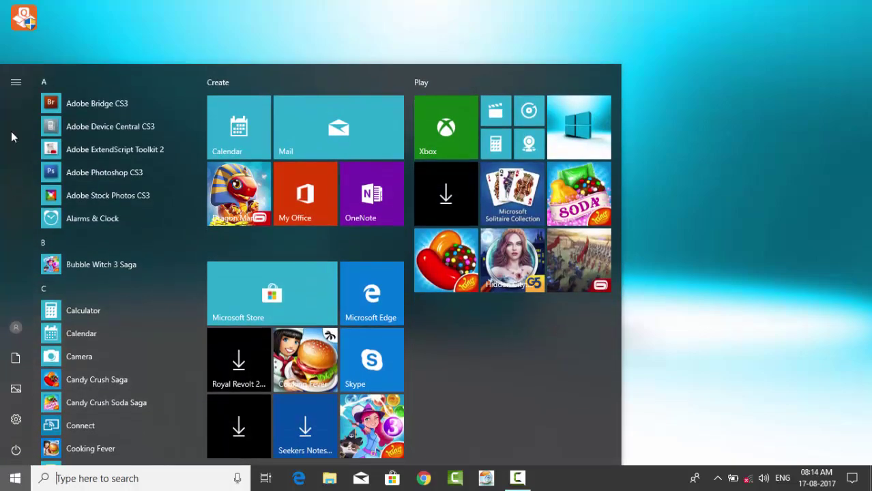
click(597, 49)
right_click(4, 476)
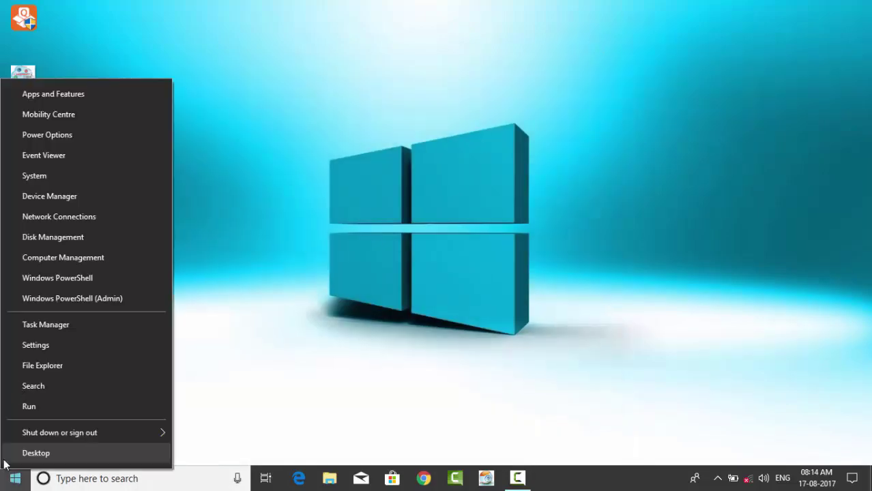
click(100, 95)
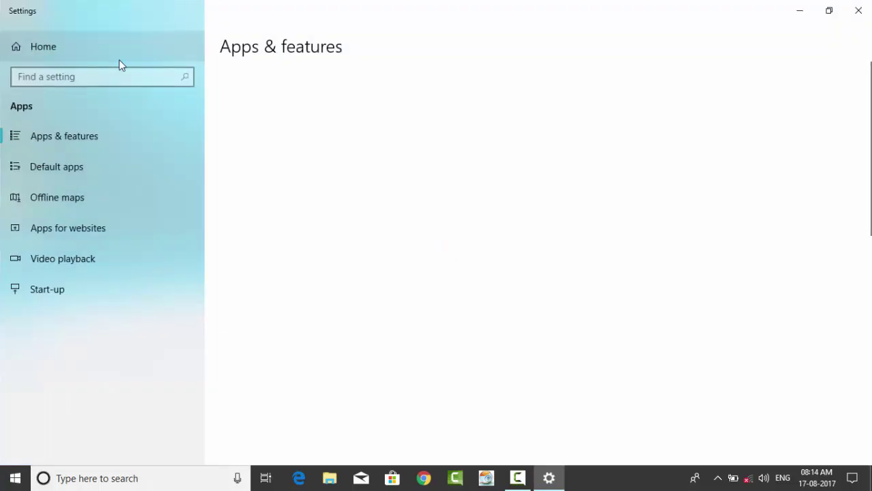
click(117, 59)
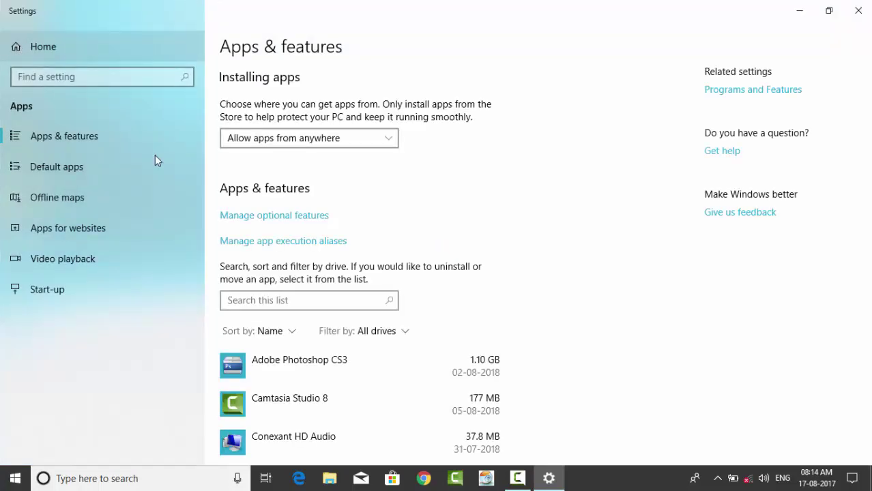
click(437, 294)
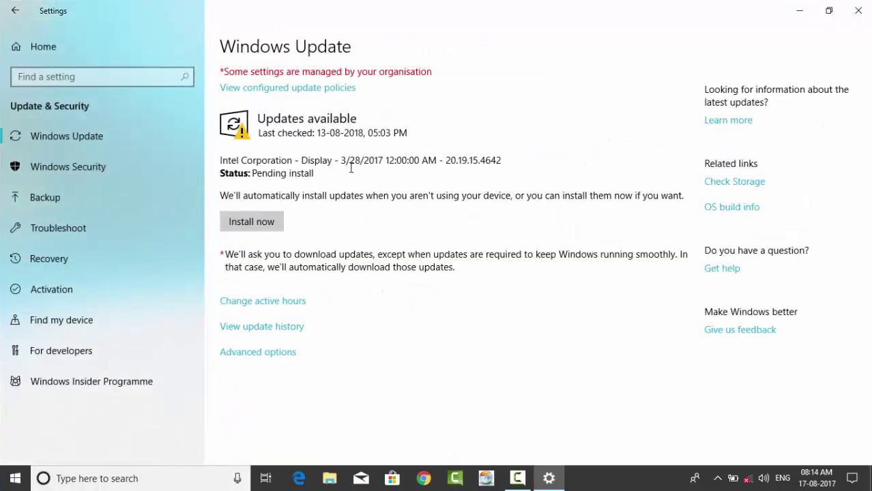
- Start installing the pending Intel display update, highlight the notice about organisation-managed settings, and close Settings
click(273, 219)
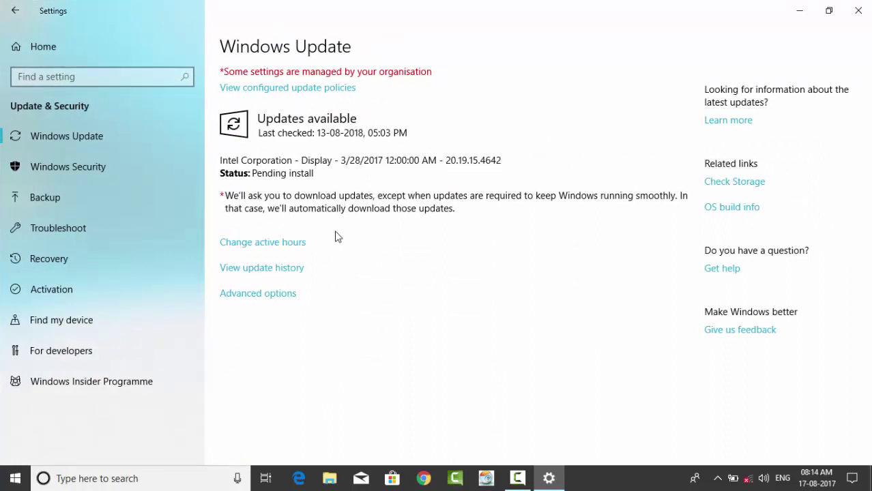
drag(225, 73, 434, 71)
click(377, 262)
click(867, 6)
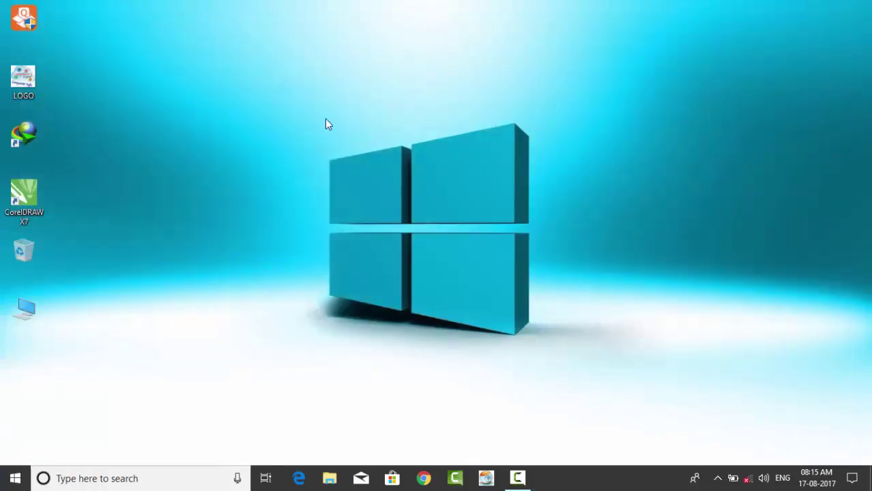
- Refresh the desktop and launch the Microsoft Management Console by running mmc, with its window maximized
right_click(349, 162)
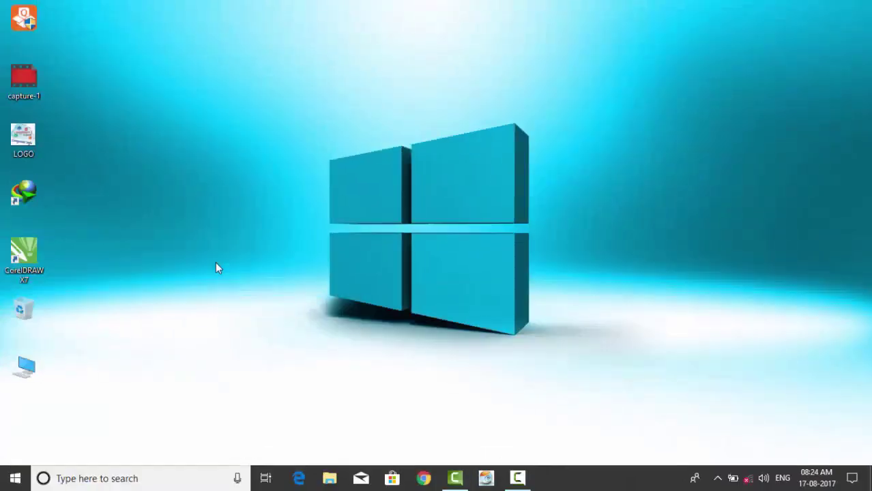
right_click(216, 262)
click(246, 301)
key(super+r)
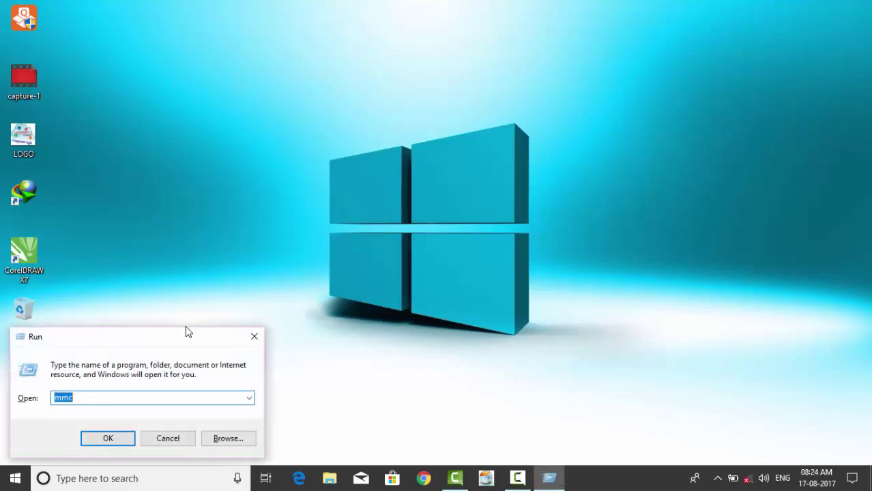
text(mmc)
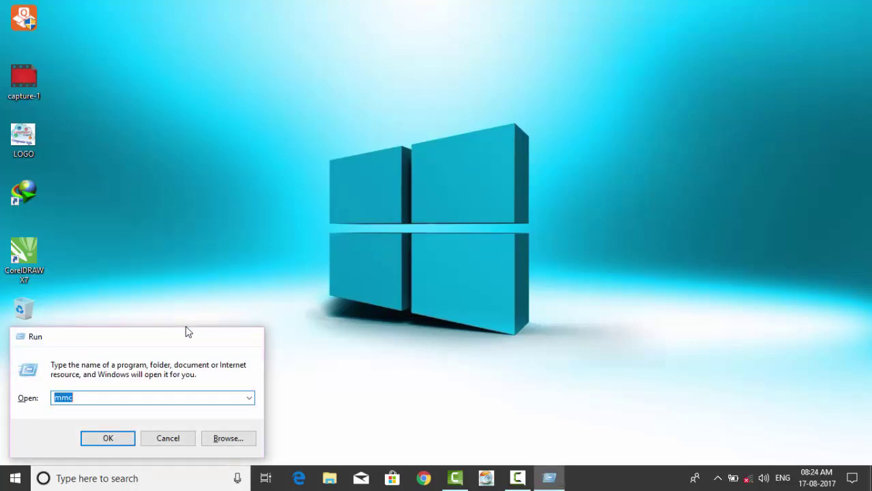
key(Return)
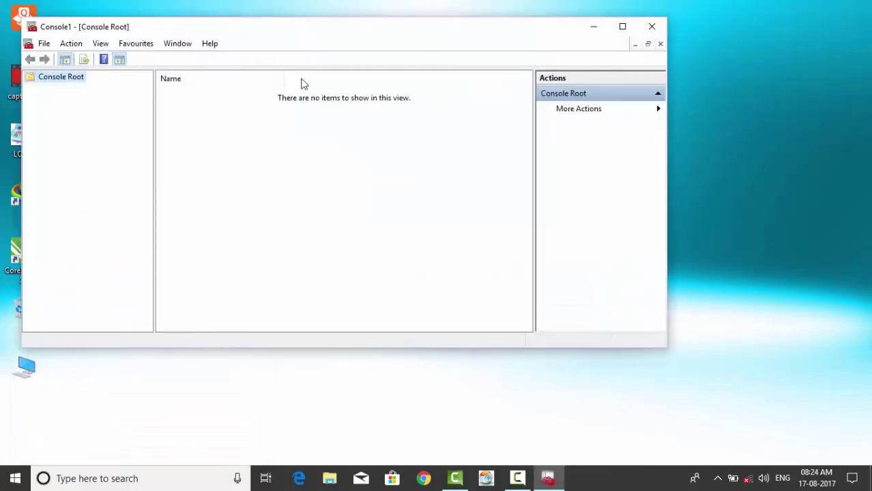
click(622, 26)
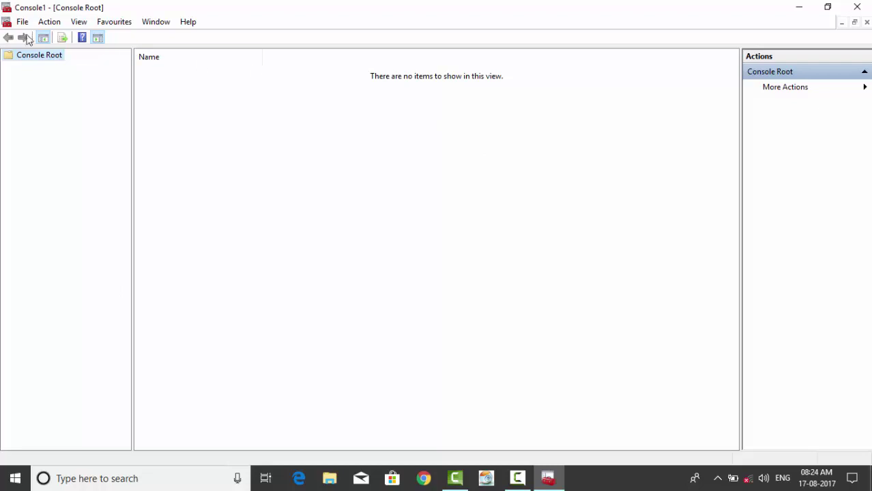
- Add the Group Policy Object snap-in for the Local Computer to the console
click(22, 22)
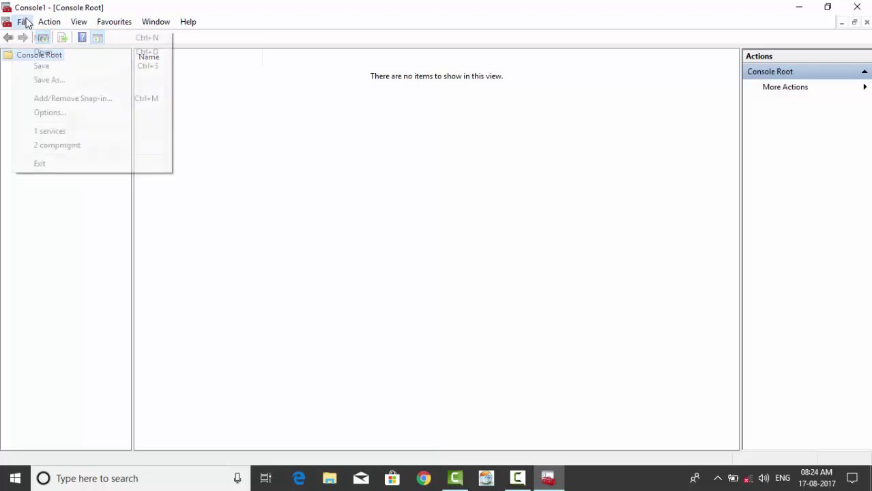
click(152, 99)
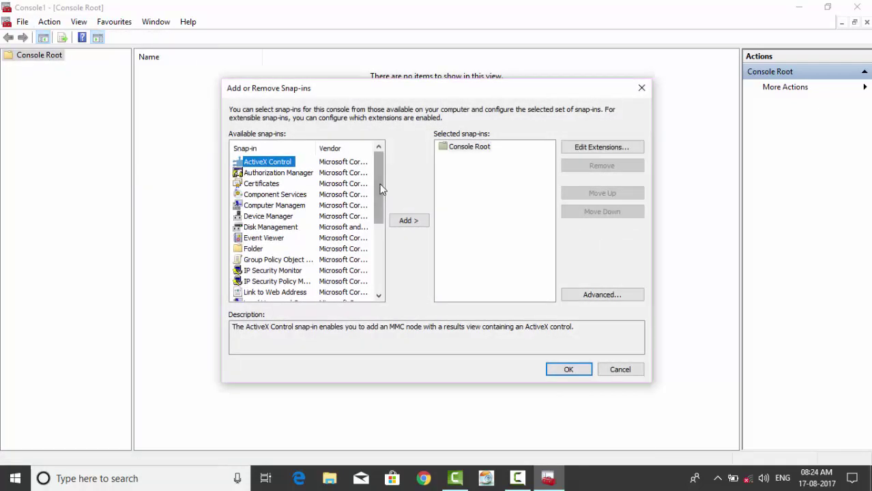
drag(380, 199, 380, 227)
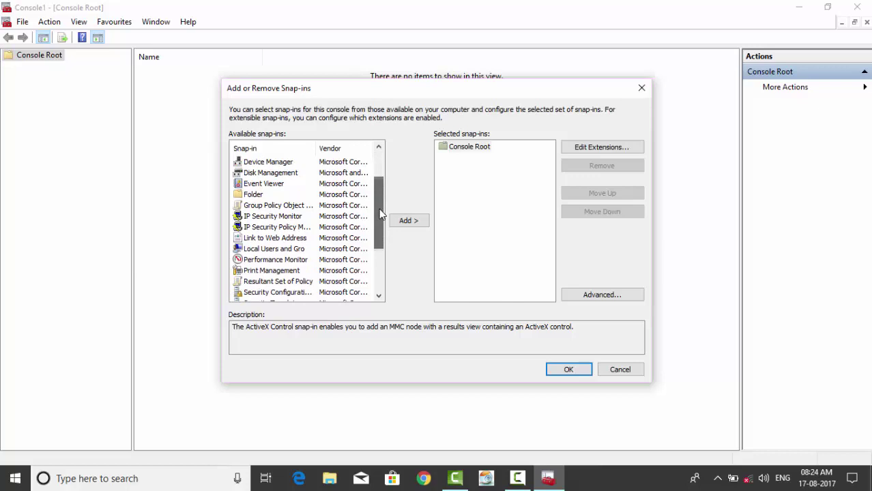
click(260, 207)
double_click(260, 208)
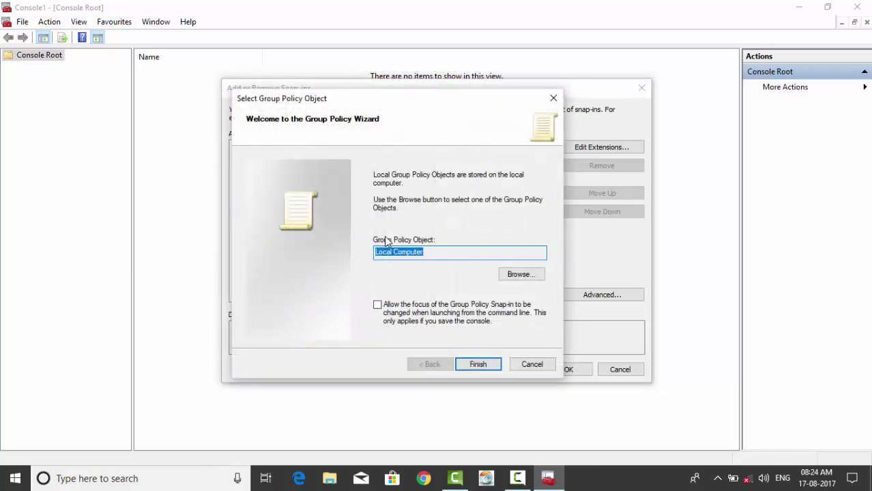
click(479, 364)
click(556, 371)
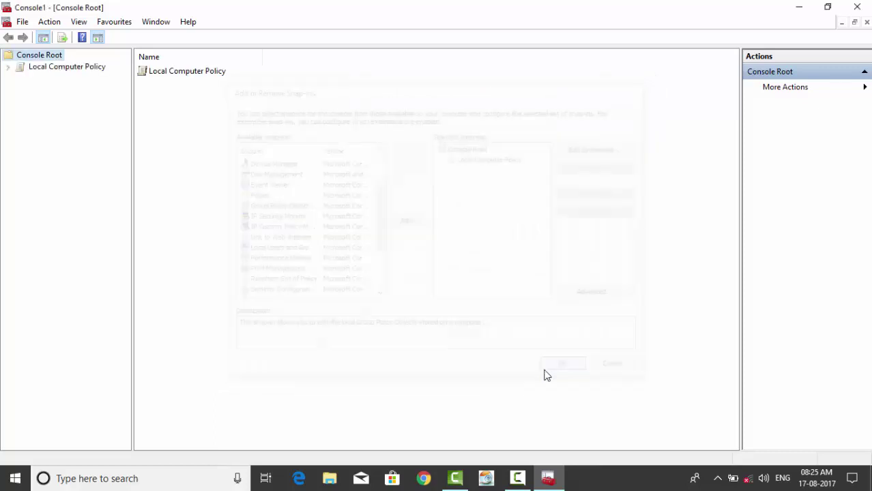
- In Local Computer Policy, display the Windows Update settings under User Configuration, Administrative Templates, Windows Components
click(8, 67)
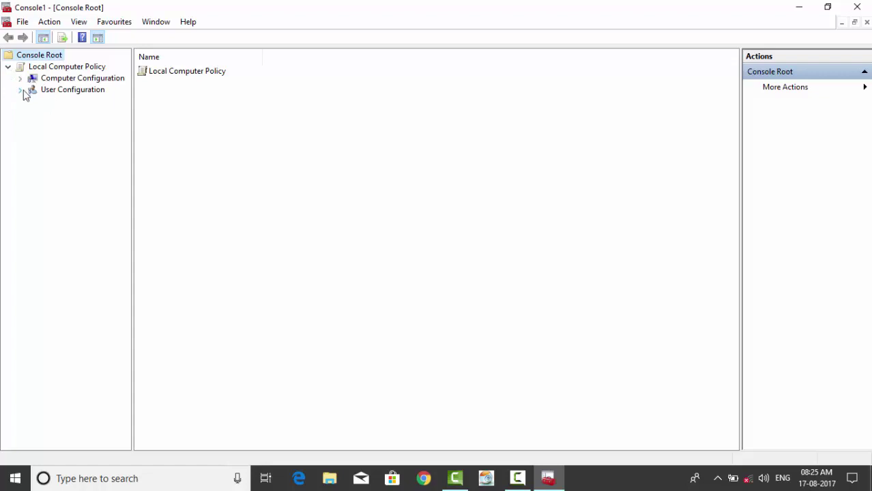
click(19, 90)
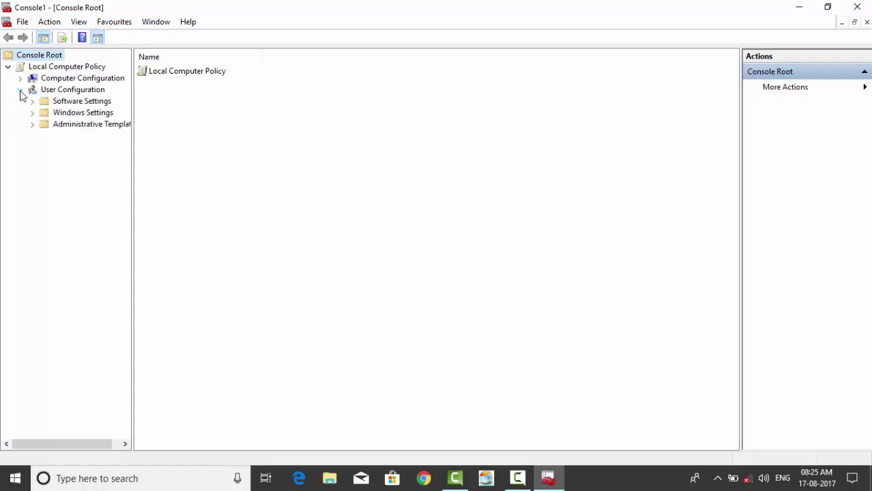
click(33, 125)
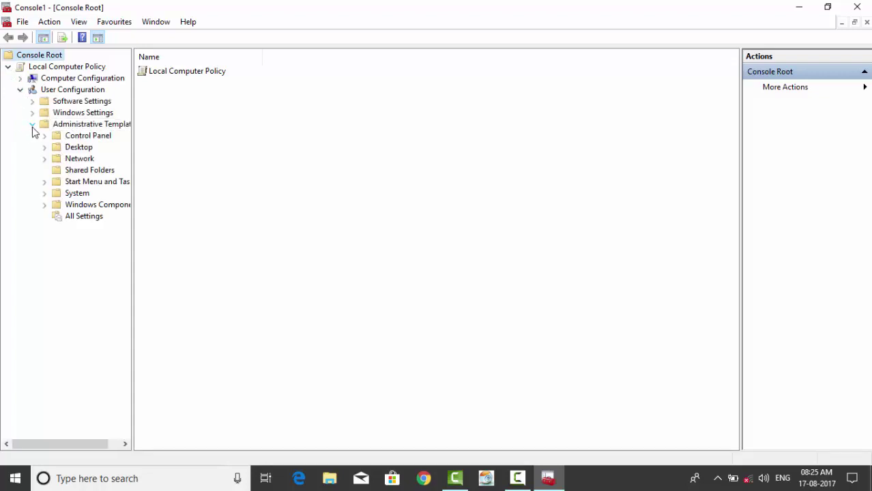
click(45, 205)
drag(132, 186, 220, 292)
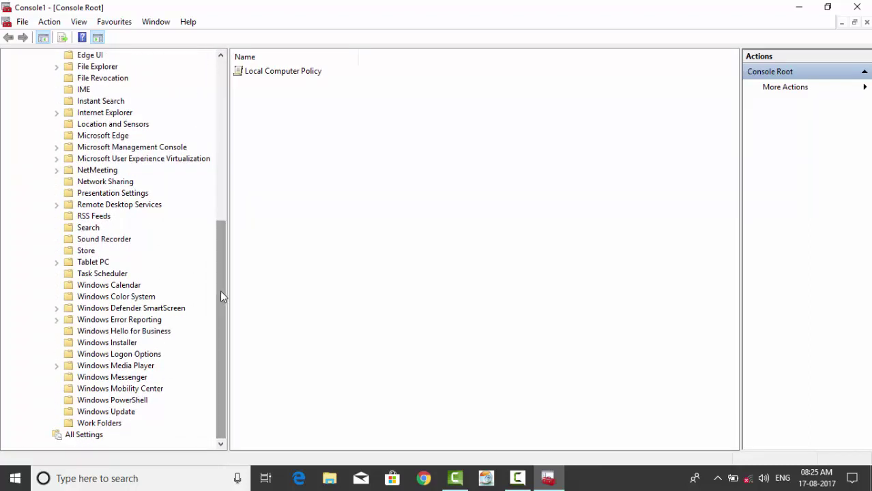
click(82, 412)
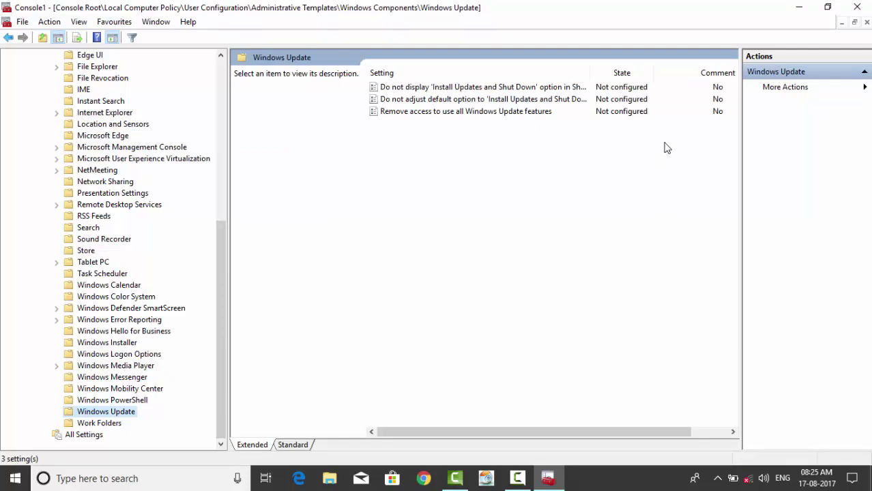
- Set the policy "Do not adjust default option to 'Install Updates and Shut Down'" to Disabled and apply it
click(536, 99)
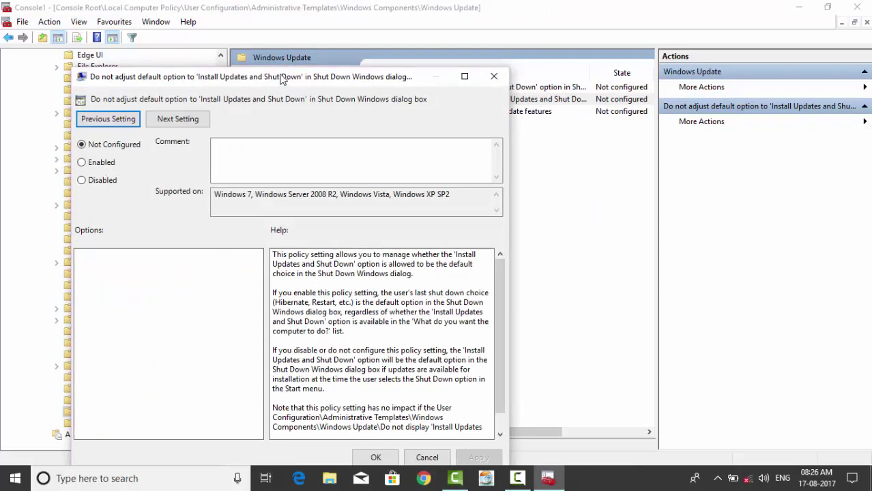
drag(280, 79, 291, 24)
click(107, 127)
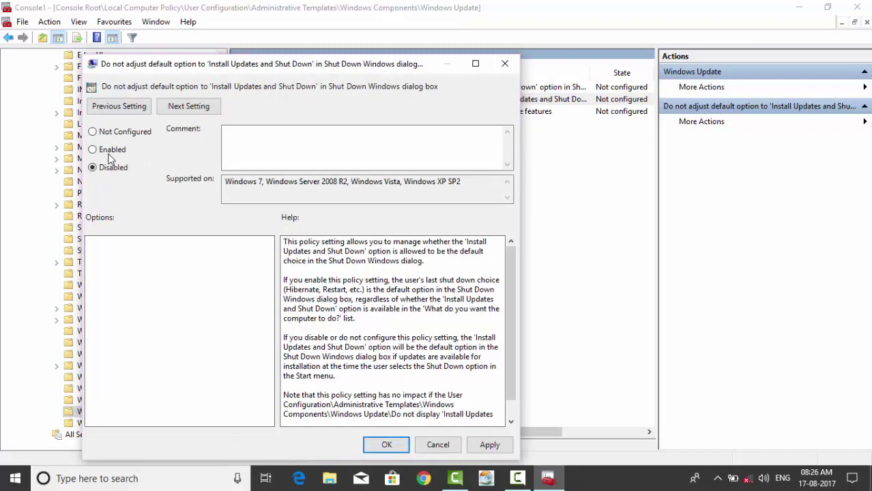
click(489, 444)
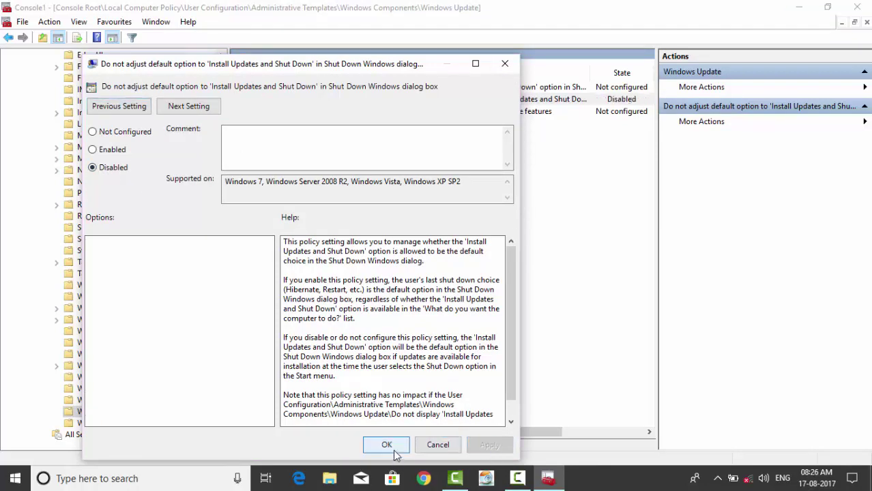
click(387, 445)
- Close the console without saving its settings and refresh the desktop
click(856, 6)
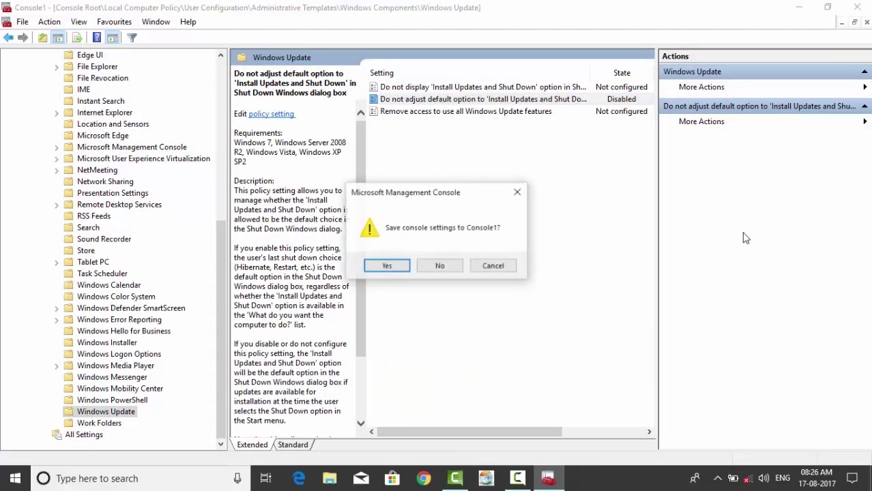
click(444, 266)
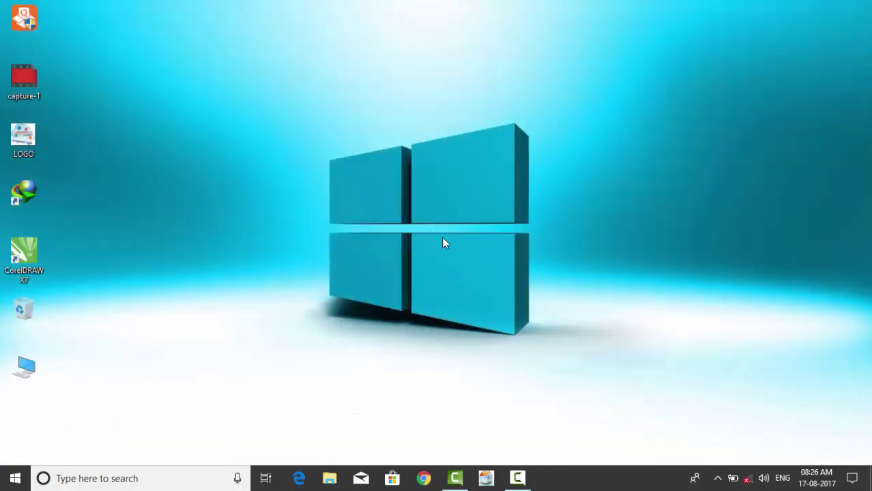
right_click(433, 153)
click(467, 192)
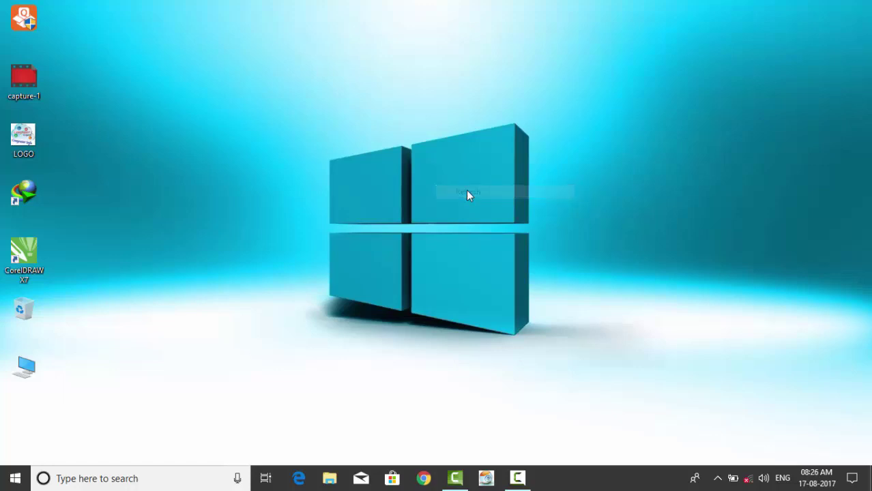
- Check for updates on the Windows Update page under Update & Security in Settings, and close Settings
right_click(12, 478)
click(53, 101)
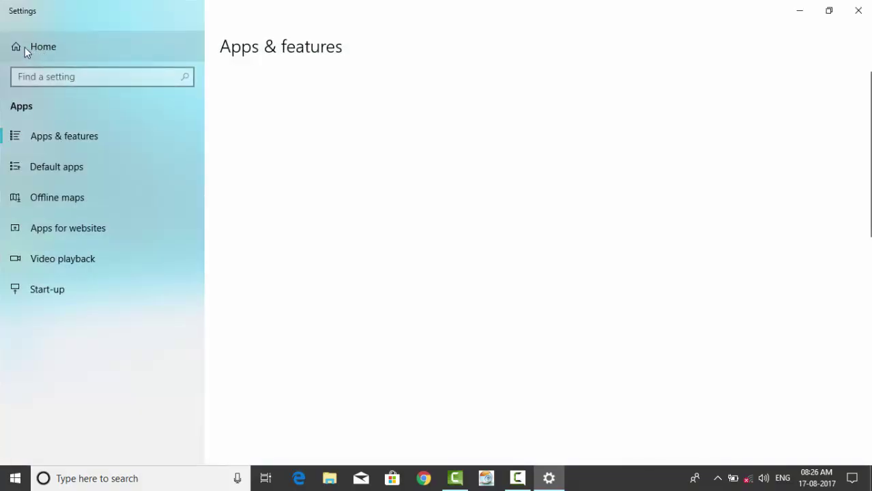
click(23, 47)
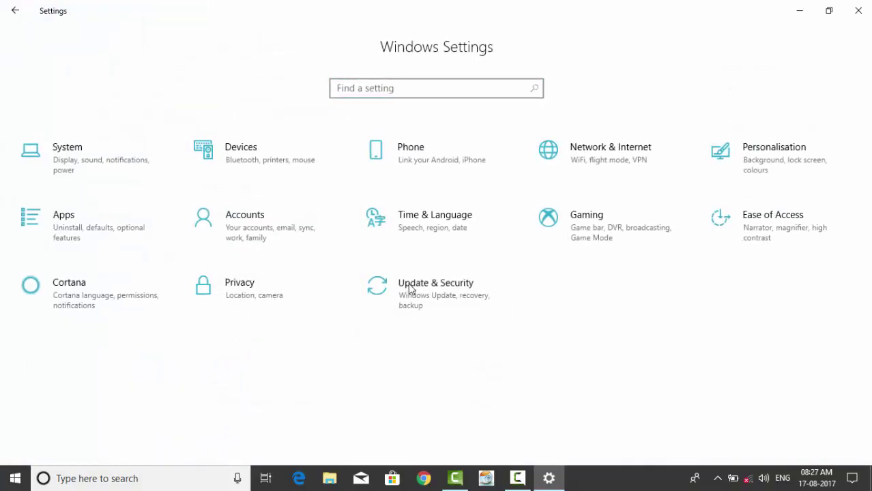
click(409, 291)
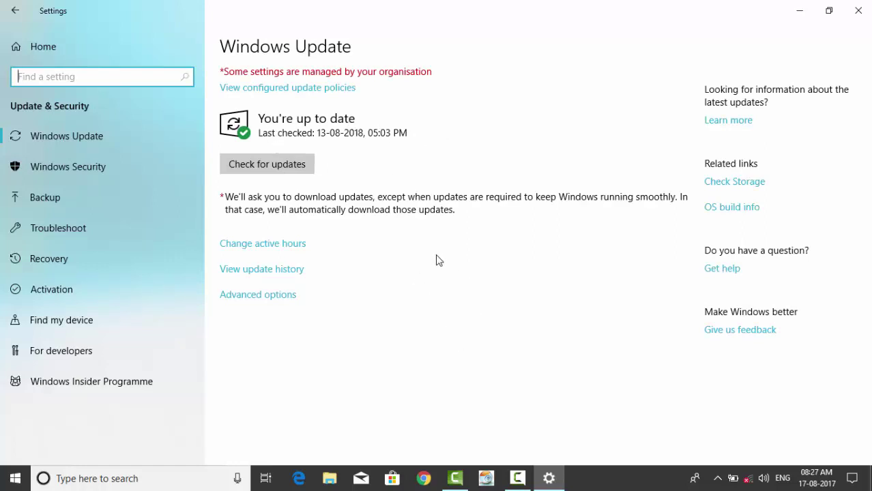
click(304, 165)
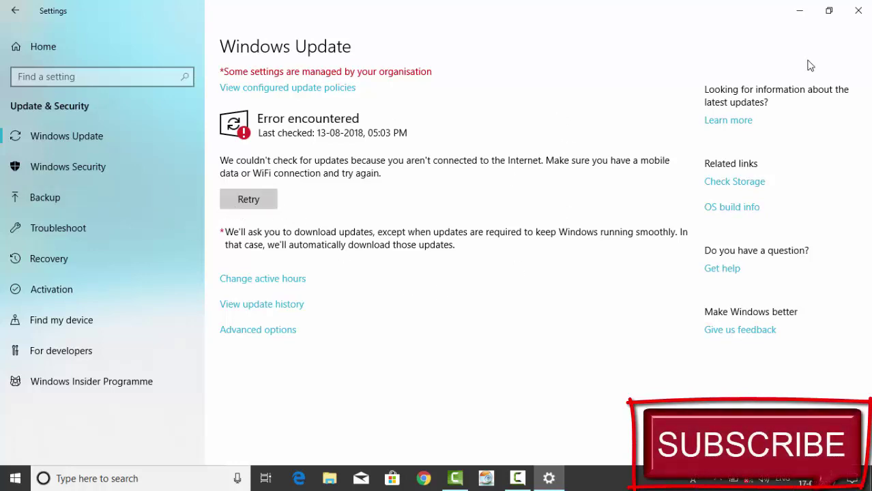
click(858, 10)
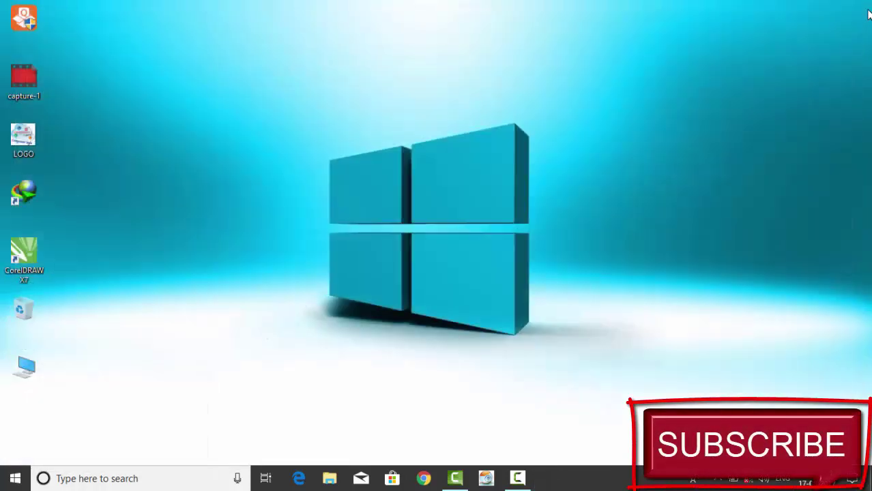
right_click(449, 119)
click(478, 150)
right_click(315, 132)
click(339, 168)
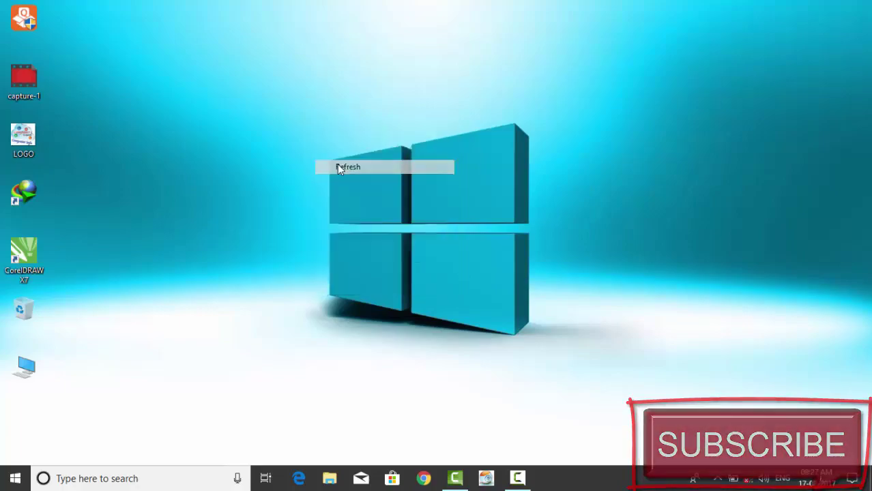